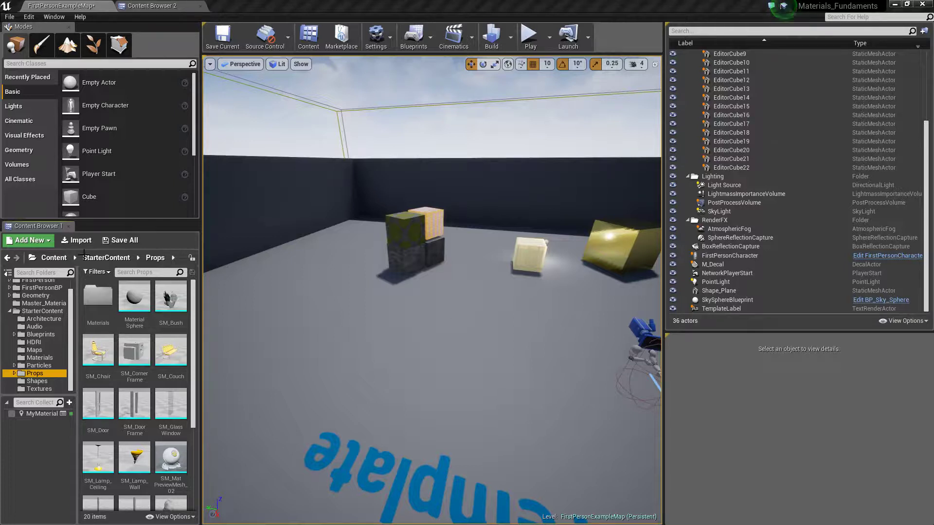
# Step: Set the mesh paint brush radius to about 18.9 and strength to about 0.344, and return to Place mode
pyautogui.click(42, 48)
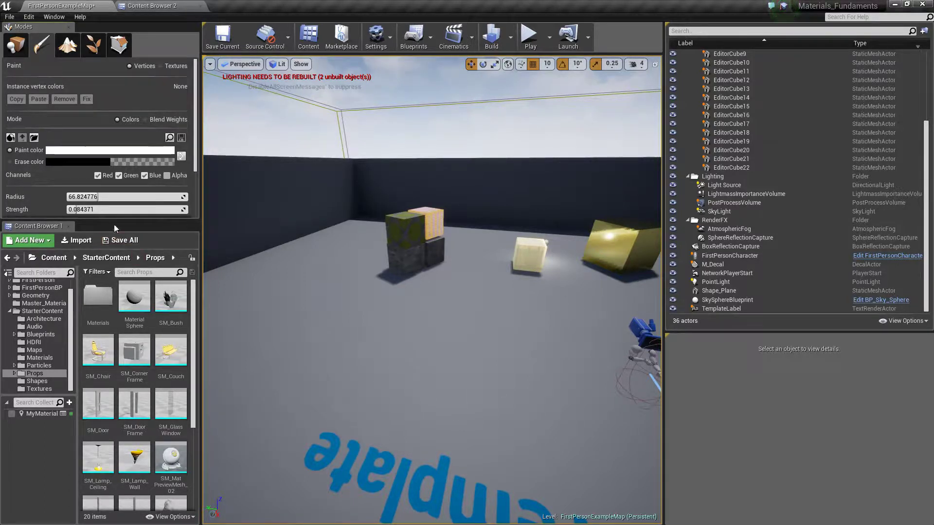
pyautogui.moveTo(94, 196); pyautogui.dragTo(108, 210)
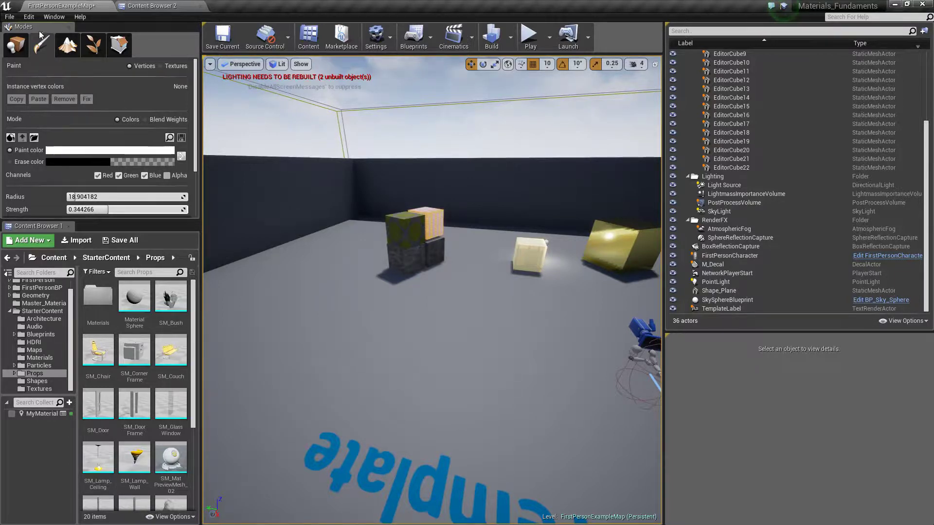
pyautogui.click(16, 43)
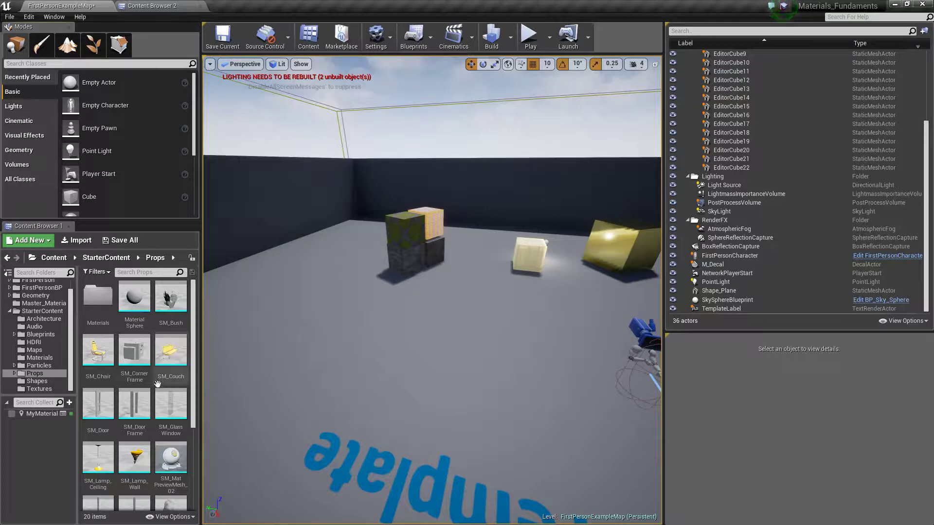
# Step: Place the SM_MatPreviewMesh_02 prop on the open floor in front of the cubes
pyautogui.scroll(-1, 161, 404)
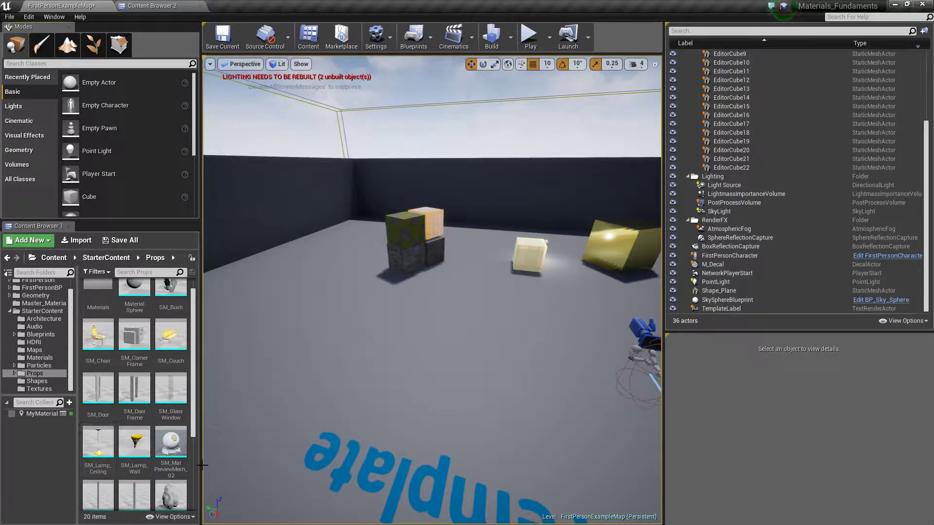
pyautogui.moveTo(171, 443); pyautogui.dragTo(452, 382)
pyautogui.moveTo(275, 369); pyautogui.dragTo(297, 353)
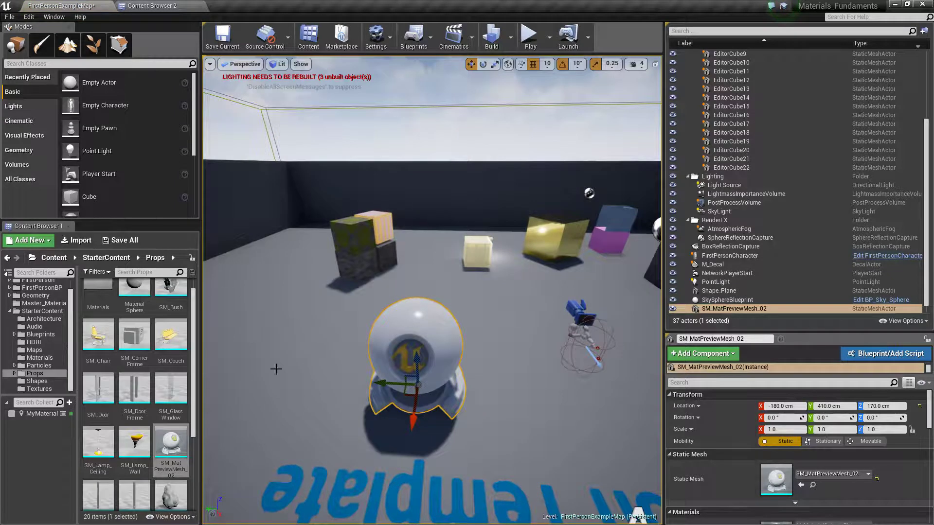
# Step: Create a material instance of M_MasterMaterial_V02 in the Master_Material folder with the default name and open it for editing
pyautogui.click(39, 303)
pyautogui.click(181, 303)
pyautogui.rightClick(180, 304)
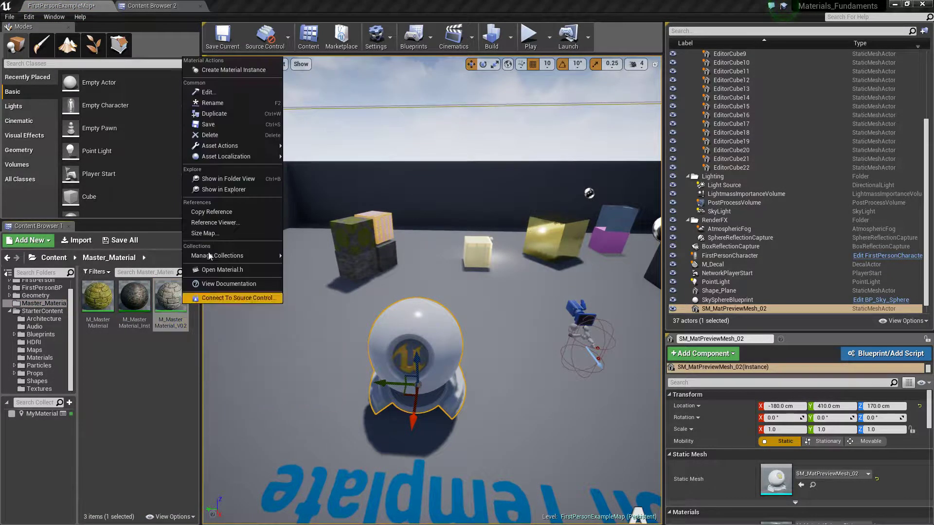
pyautogui.click(228, 68)
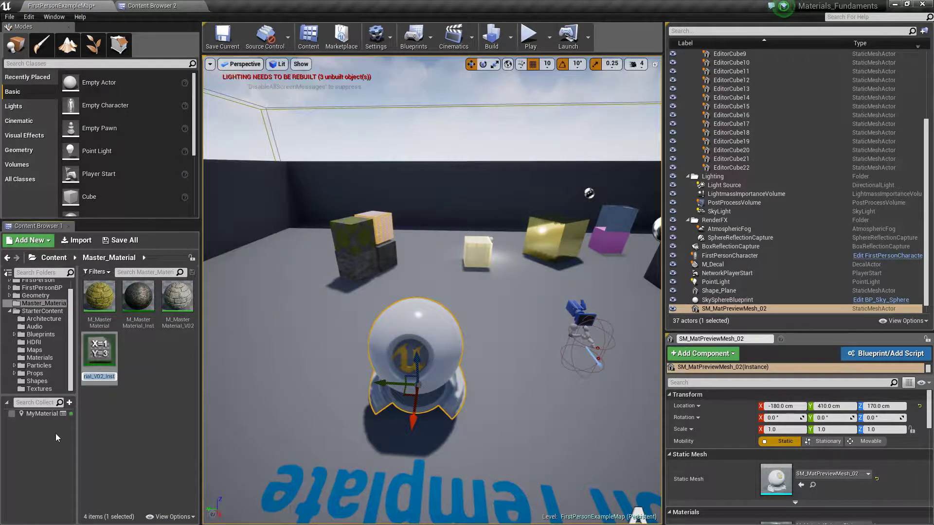
pyautogui.press('Return')
pyautogui.doubleClick(108, 362)
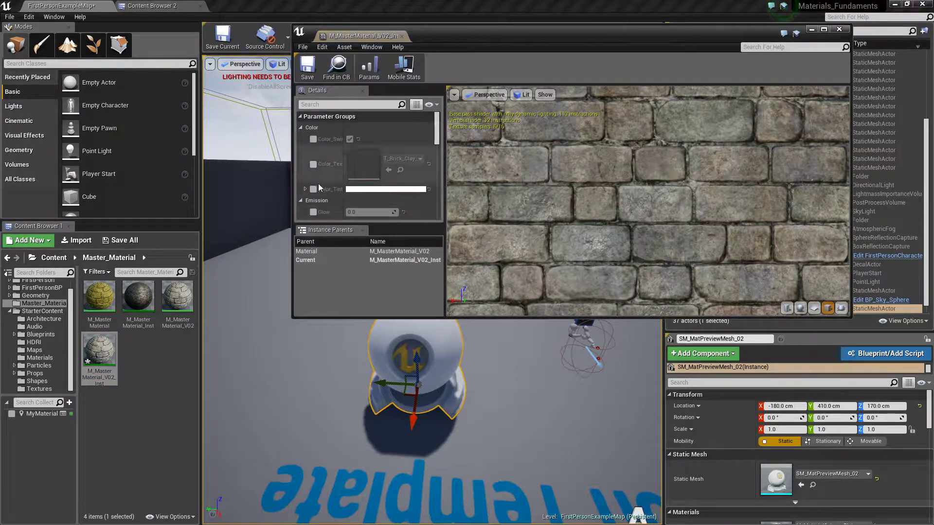
# Step: Override the three Wetness parameters for paint, wet color and wet roughness, and turn the paint option on
pyautogui.scroll(-6, 319, 187)
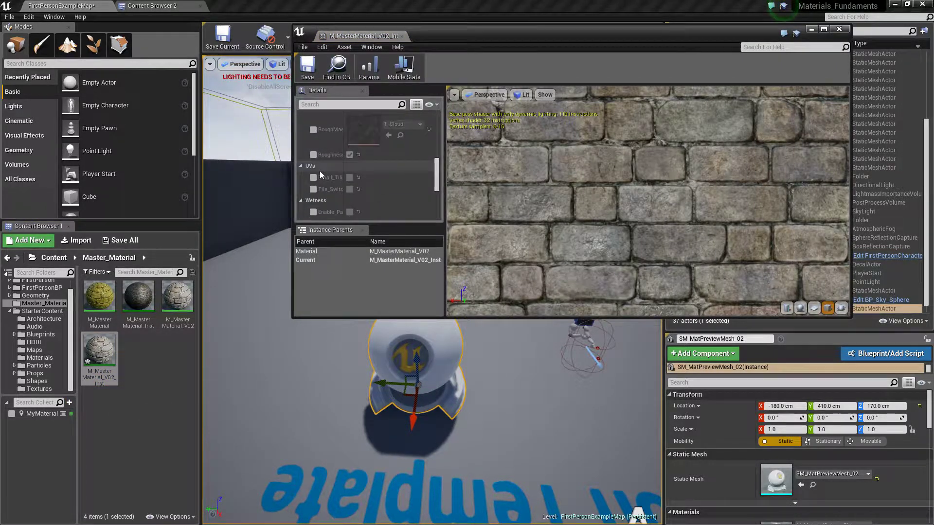
pyautogui.scroll(-2, 320, 171)
pyautogui.click(313, 165)
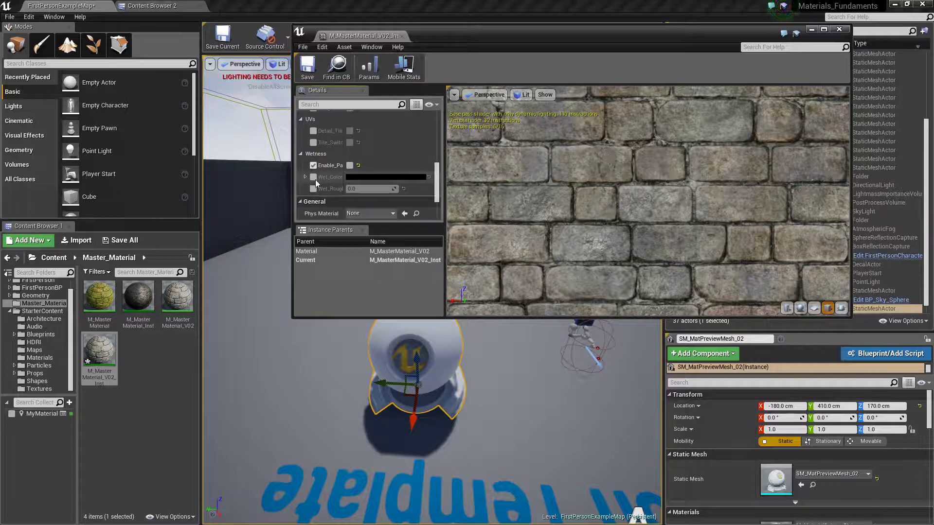
pyautogui.click(314, 177)
pyautogui.click(313, 189)
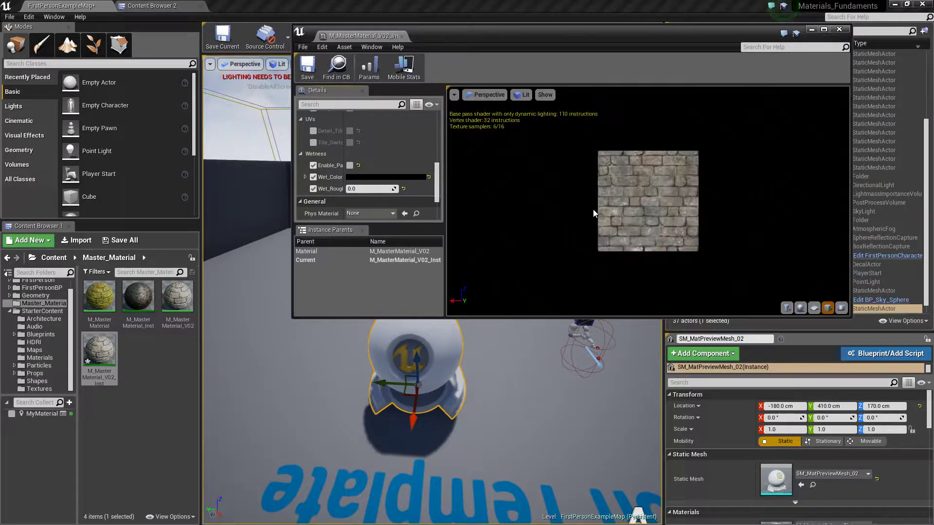
pyautogui.scroll(5, 699, 205)
pyautogui.scroll(-5, 696, 208)
pyautogui.moveTo(696, 208); pyautogui.dragTo(680, 207)
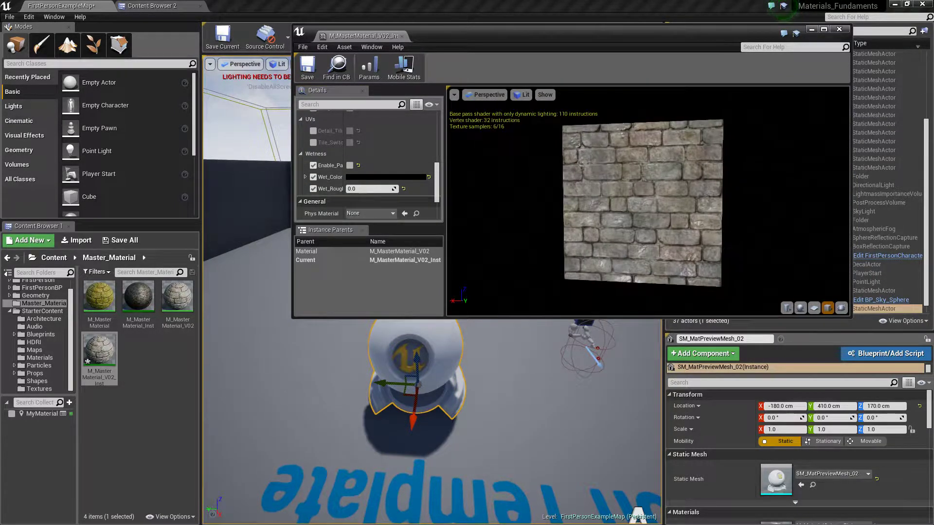
pyautogui.click(349, 166)
# Step: Set the instance's wet color to a muted green, about hue 151, saturation 0.465 and value 0.405
pyautogui.click(384, 177)
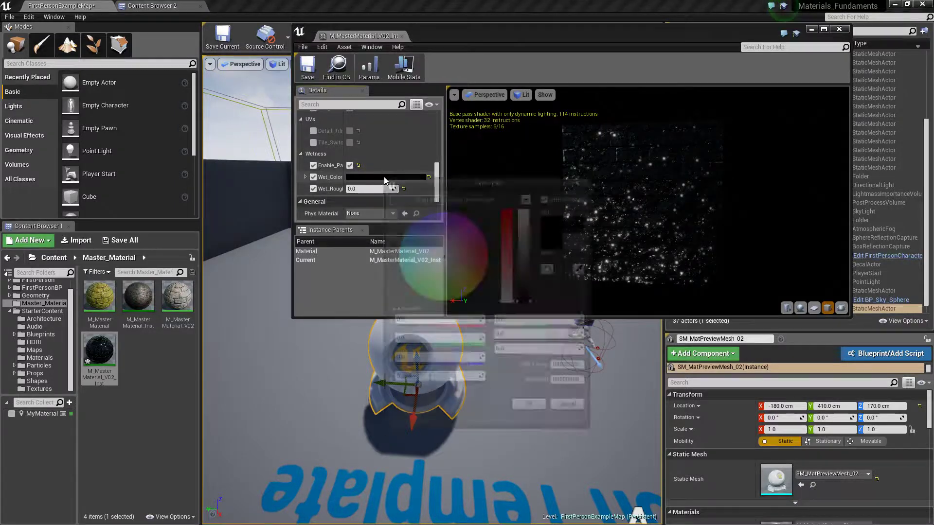
pyautogui.moveTo(433, 242); pyautogui.dragTo(430, 239)
pyautogui.moveTo(529, 305)
pyautogui.mouseDown()
pyautogui.moveTo(535, 252)
pyautogui.moveTo(512, 272)
pyautogui.mouseUp()
pyautogui.click(531, 255)
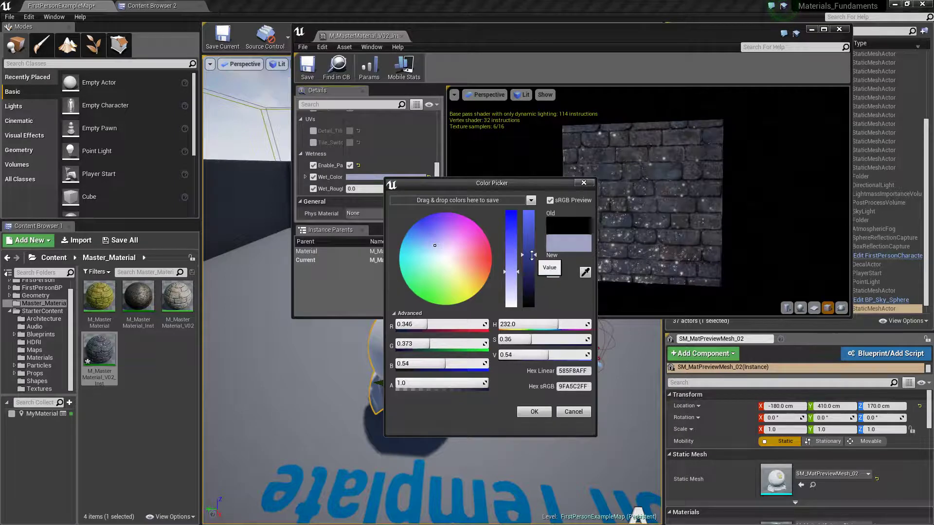
pyautogui.moveTo(413, 253)
pyautogui.mouseDown()
pyautogui.moveTo(438, 260)
pyautogui.moveTo(435, 276)
pyautogui.mouseUp()
pyautogui.moveTo(516, 266); pyautogui.dragTo(531, 239)
pyautogui.click(531, 249)
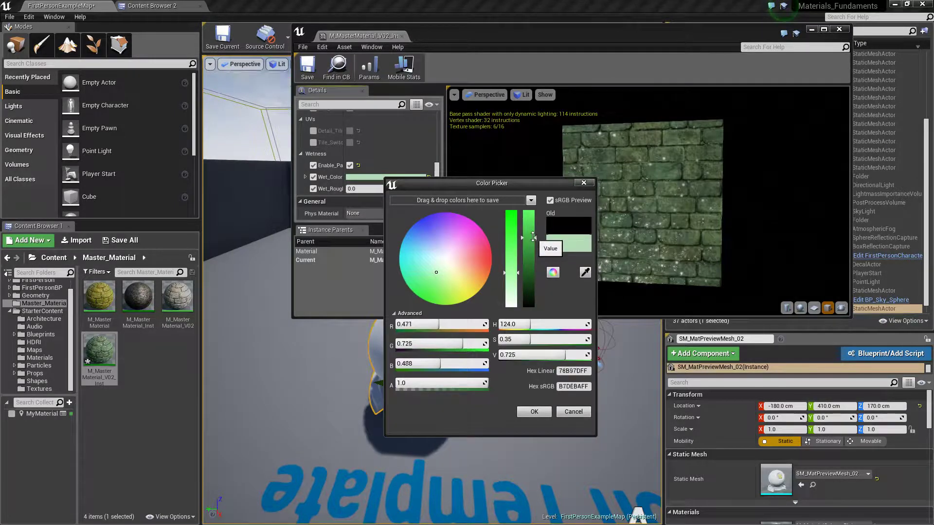
pyautogui.moveTo(510, 272)
pyautogui.mouseDown()
pyautogui.moveTo(510, 256)
pyautogui.moveTo(528, 248)
pyautogui.moveTo(510, 258)
pyautogui.mouseUp()
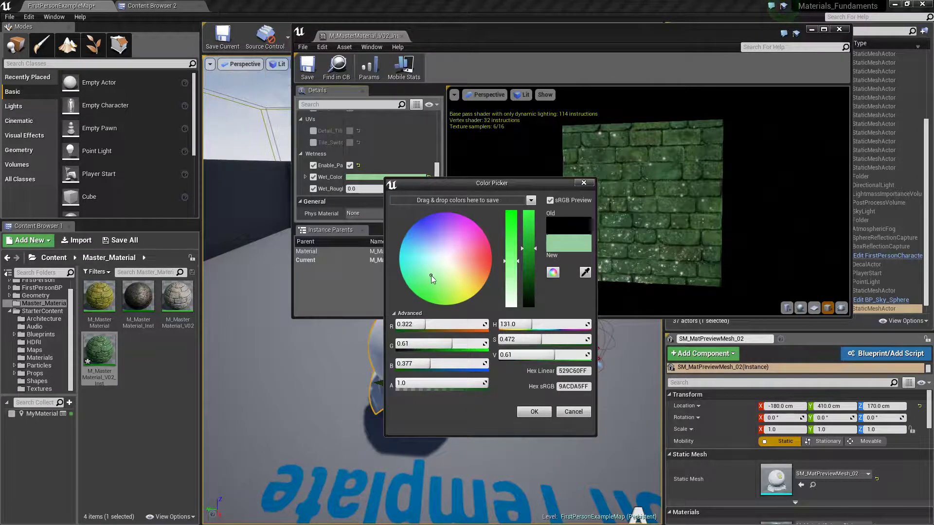
pyautogui.moveTo(430, 275); pyautogui.dragTo(421, 272)
pyautogui.moveTo(510, 249)
pyautogui.mouseDown()
pyautogui.moveTo(510, 259)
pyautogui.moveTo(529, 255)
pyautogui.moveTo(529, 268)
pyautogui.mouseUp()
pyautogui.click(509, 263)
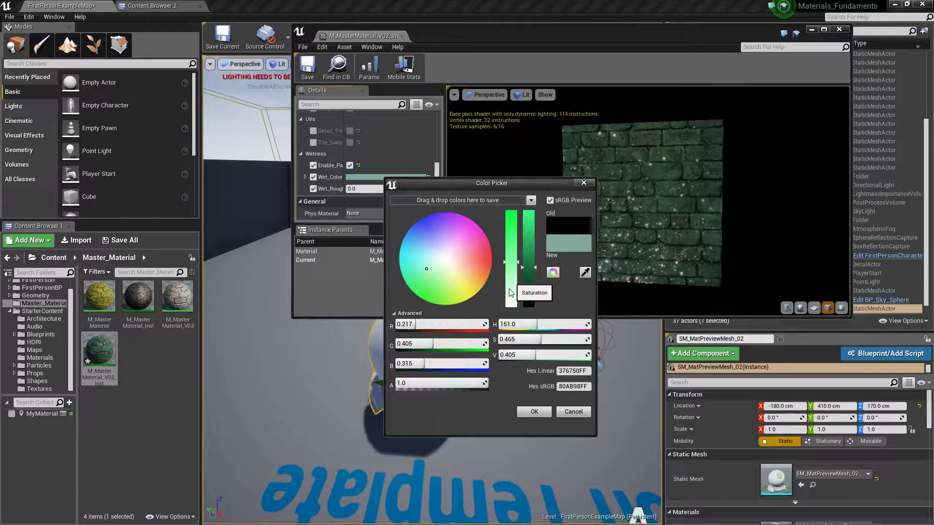
pyautogui.click(534, 411)
# Step: Raise the wet roughness to about 0.23 and save the material instance
pyautogui.moveTo(368, 191); pyautogui.dragTo(382, 190)
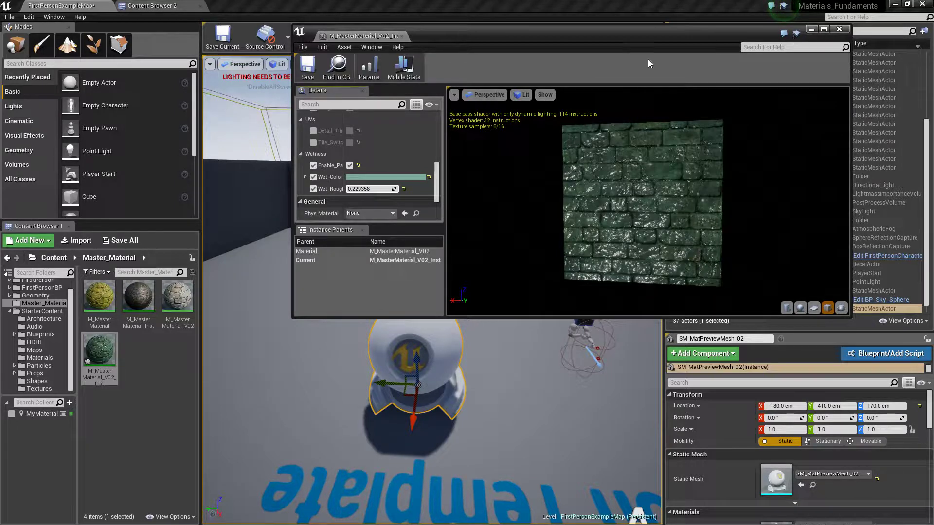
pyautogui.click(308, 73)
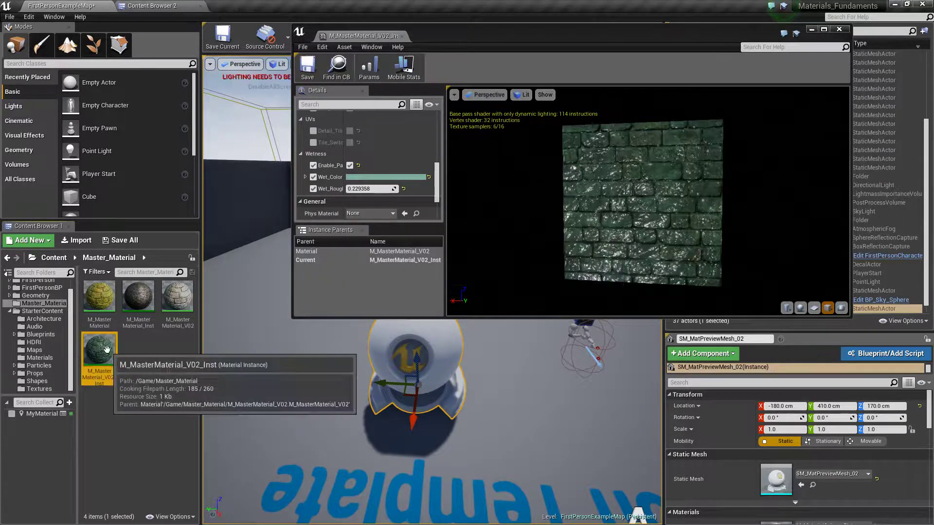
# Step: Apply M_MasterMaterial_V02_Inst to the preview mesh and minimize the material instance editor for a close view of the sphere
pyautogui.moveTo(99, 350); pyautogui.dragTo(415, 362)
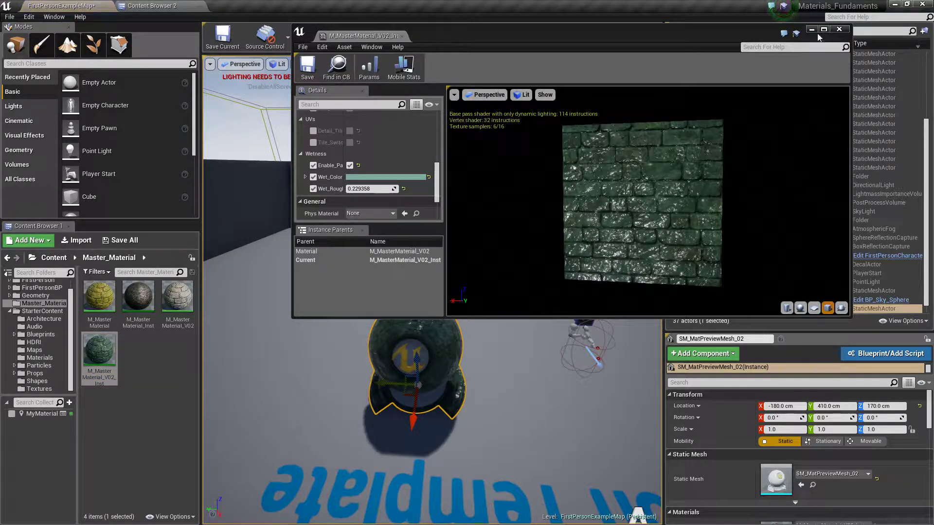
pyautogui.click(812, 30)
pyautogui.scroll(4, 406, 340)
pyautogui.moveTo(407, 340); pyautogui.dragTo(428, 325, button='right')
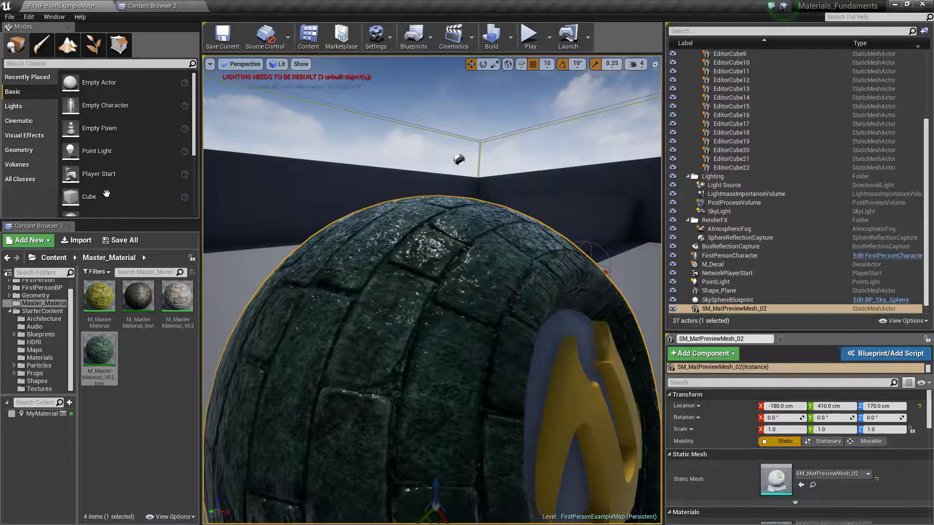
# Step: In Mesh Paint mode, swap the paint color to black and fill the preview mesh's vertex colors with it
pyautogui.click(41, 44)
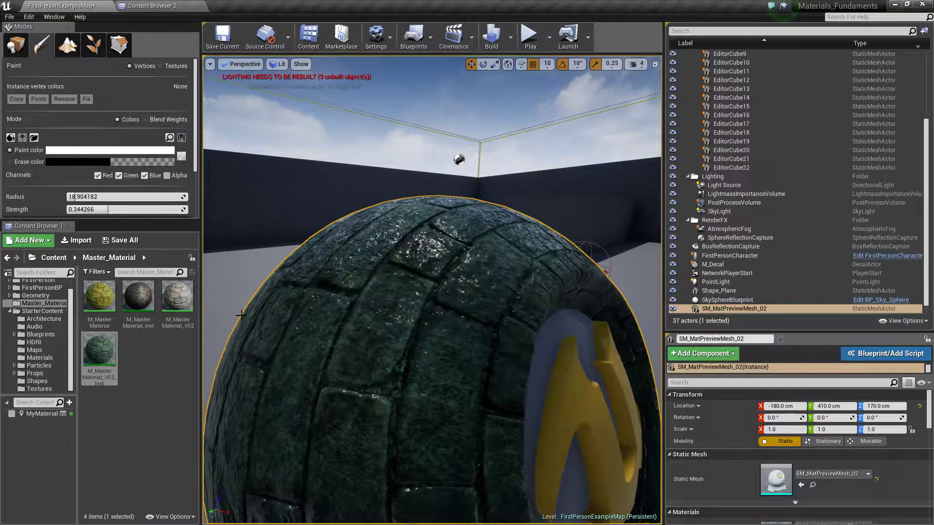
pyautogui.scroll(-3, 365, 386)
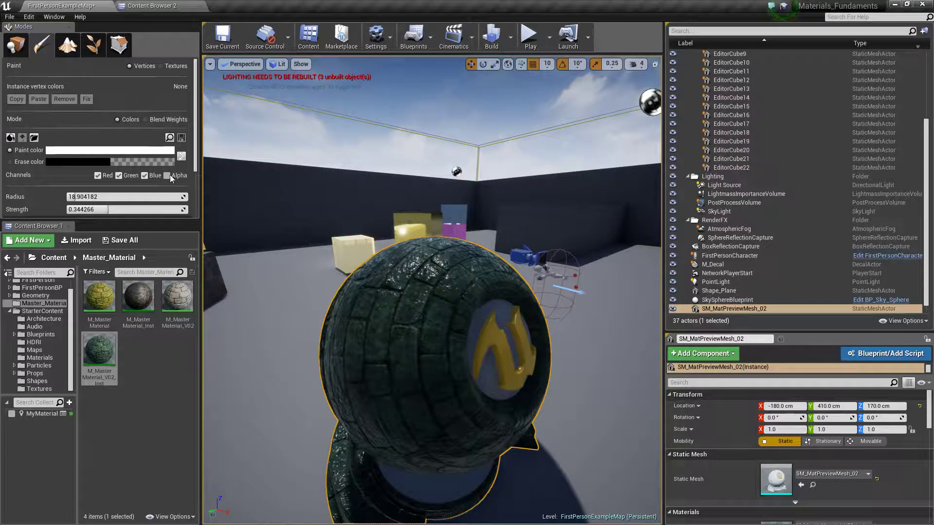
pyautogui.click(181, 156)
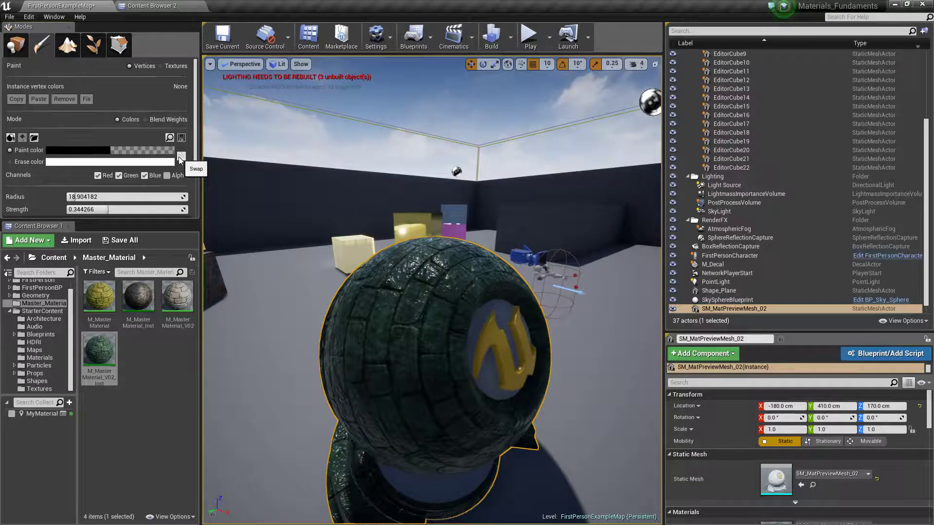
pyautogui.click(10, 137)
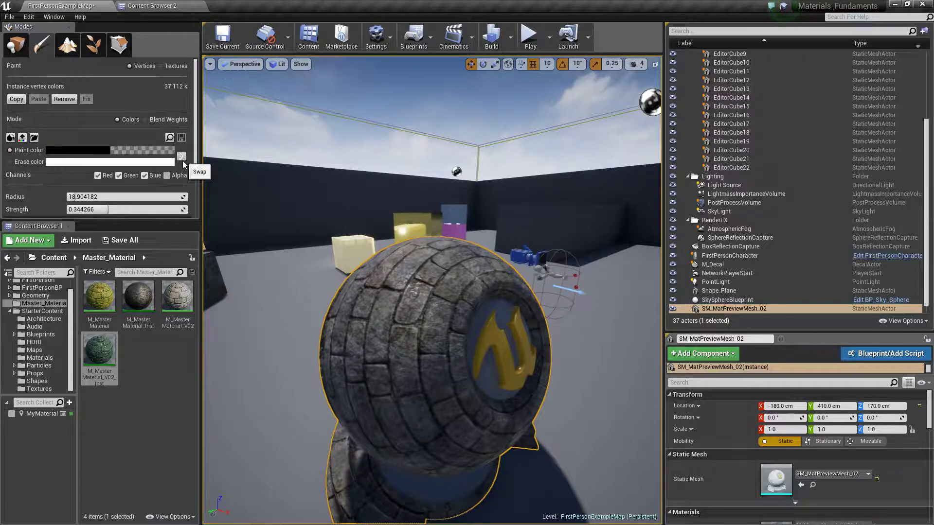
# Step: Swap the paint color back to white and paint a wet patch on the upper side of the sphere beside the logo
pyautogui.click(181, 156)
pyautogui.scroll(4, 418, 420)
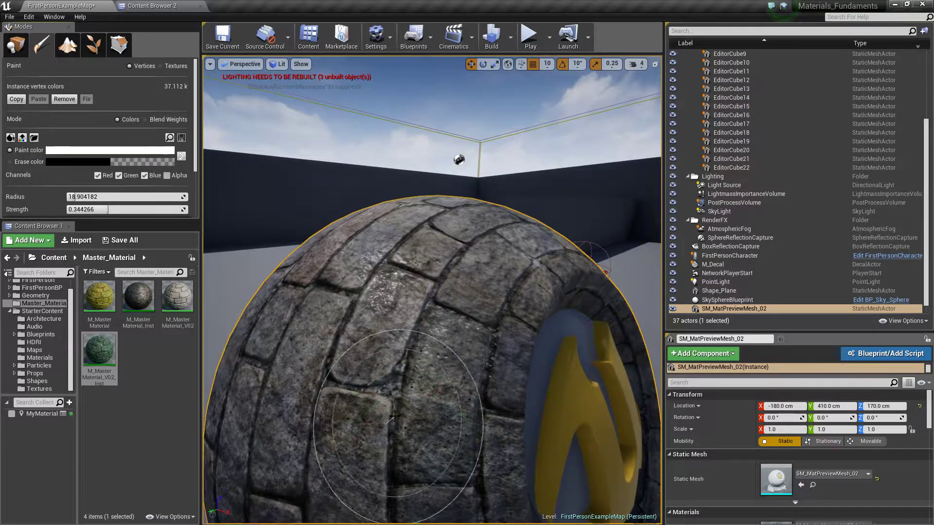
pyautogui.scroll(-3, 370, 389)
pyautogui.scroll(3, 369, 399)
pyautogui.moveTo(374, 408)
pyautogui.mouseDown()
pyautogui.moveTo(396, 382)
pyautogui.moveTo(374, 385)
pyautogui.moveTo(333, 356)
pyautogui.moveTo(326, 311)
pyautogui.mouseUp()
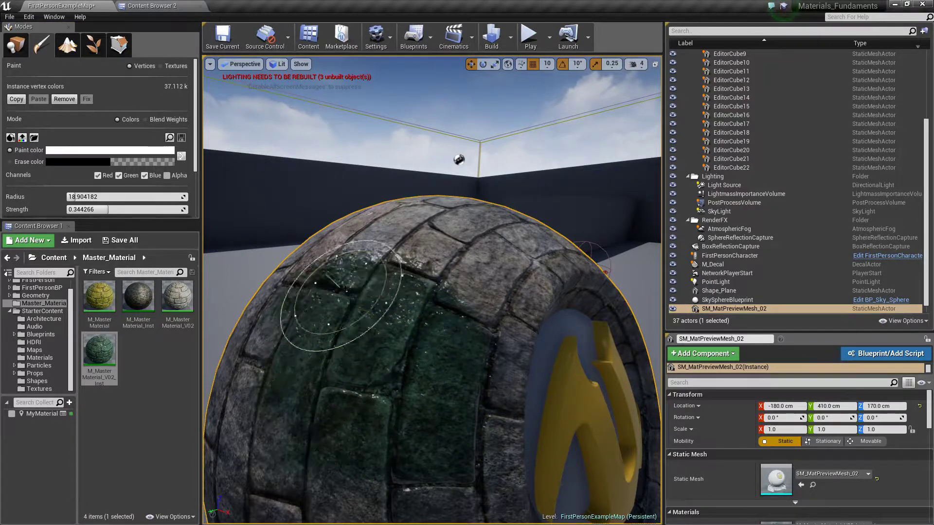
pyautogui.scroll(-4, 301, 384)
pyautogui.scroll(2, 360, 379)
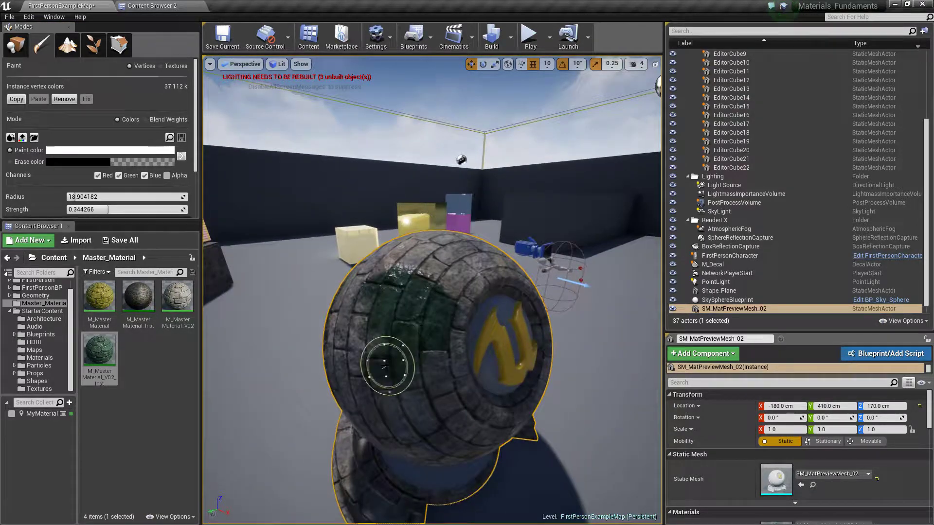
pyautogui.scroll(2, 476, 364)
# Step: Paint more wet areas in white over the bricks on the top of the sphere
pyautogui.moveTo(476, 365)
pyautogui.mouseDown(button='right')
pyautogui.moveTo(414, 345)
pyautogui.moveTo(380, 321)
pyautogui.moveTo(379, 384)
pyautogui.moveTo(360, 418)
pyautogui.moveTo(364, 312)
pyautogui.moveTo(366, 321)
pyautogui.mouseUp(button='right')
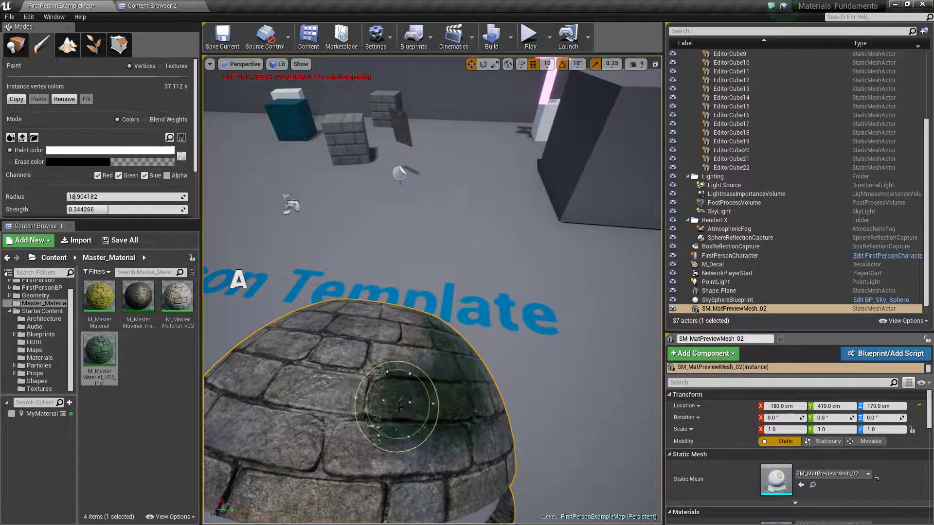
pyautogui.moveTo(429, 373)
pyautogui.mouseDown()
pyautogui.moveTo(292, 374)
pyautogui.moveTo(272, 355)
pyautogui.moveTo(272, 331)
pyautogui.moveTo(401, 317)
pyautogui.mouseUp()
pyautogui.press('a')
pyautogui.moveTo(344, 369); pyautogui.dragTo(564, 346, button='right')
pyautogui.moveTo(302, 313)
pyautogui.mouseDown(button='right')
pyautogui.moveTo(340, 306)
pyautogui.moveTo(302, 312)
pyautogui.mouseUp(button='right')
pyautogui.moveTo(303, 313)
pyautogui.mouseDown()
pyautogui.moveTo(344, 335)
pyautogui.moveTo(272, 334)
pyautogui.moveTo(263, 311)
pyautogui.moveTo(377, 322)
pyautogui.moveTo(312, 266)
pyautogui.moveTo(343, 280)
pyautogui.moveTo(341, 261)
pyautogui.moveTo(405, 307)
pyautogui.mouseUp()
# Step: Paint the wetness in white around the front of the sphere, covering the recessed ring around the logo
pyautogui.press('s')
pyautogui.moveTo(429, 414)
pyautogui.mouseDown(button='right')
pyautogui.moveTo(429, 428)
pyautogui.moveTo(413, 420)
pyautogui.moveTo(429, 417)
pyautogui.mouseUp(button='right')
pyautogui.press('d')
pyautogui.press('w')
pyautogui.moveTo(426, 416)
pyautogui.mouseDown()
pyautogui.moveTo(352, 373)
pyautogui.moveTo(329, 396)
pyautogui.moveTo(246, 406)
pyautogui.moveTo(258, 428)
pyautogui.mouseUp()
pyautogui.press('s')
pyautogui.moveTo(258, 428); pyautogui.dragTo(283, 459, button='right')
pyautogui.moveTo(400, 426); pyautogui.dragTo(330, 435)
pyautogui.moveTo(432, 291); pyautogui.dragTo(472, 304, button='right')
pyautogui.press('w')
pyautogui.moveTo(361, 286); pyautogui.dragTo(334, 338, button='right')
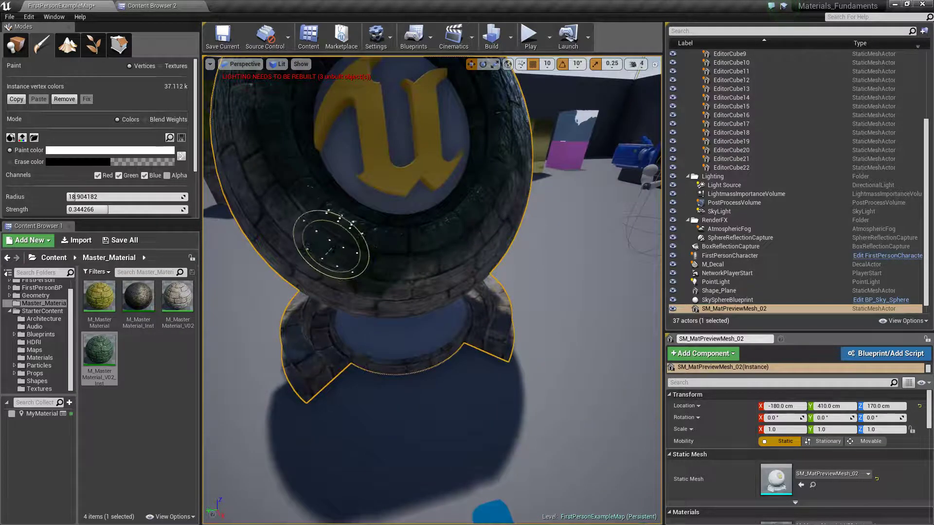
# Step: Move around to the mesh's side and paint the first section of the base ring in white
pyautogui.press('s')
pyautogui.moveTo(443, 277); pyautogui.dragTo(384, 231, button='right')
pyautogui.press('d')
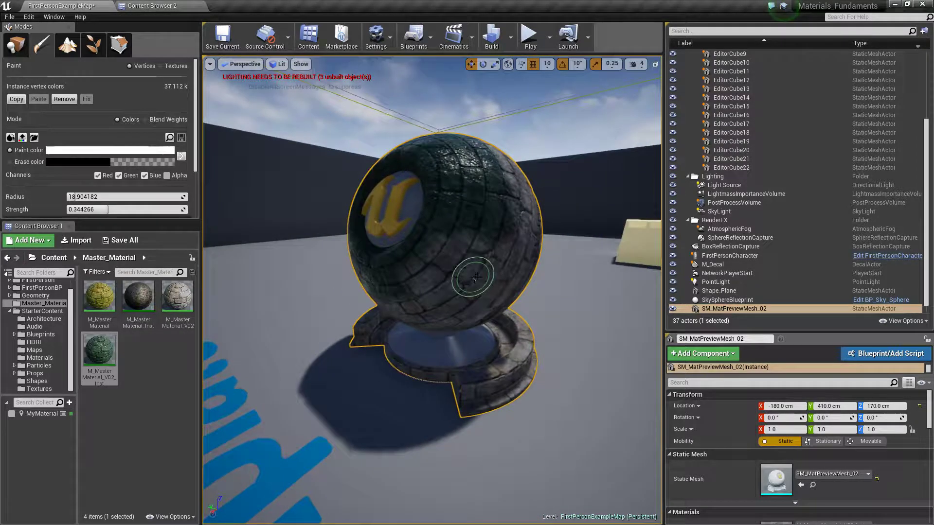
pyautogui.press('d')
pyautogui.moveTo(448, 276)
pyautogui.mouseDown(button='right')
pyautogui.moveTo(433, 268)
pyautogui.moveTo(372, 273)
pyautogui.moveTo(376, 246)
pyautogui.moveTo(393, 238)
pyautogui.moveTo(397, 253)
pyautogui.mouseUp(button='right')
pyautogui.press('s')
pyautogui.press('w')
pyautogui.press('s')
pyautogui.press('a')
pyautogui.press('w')
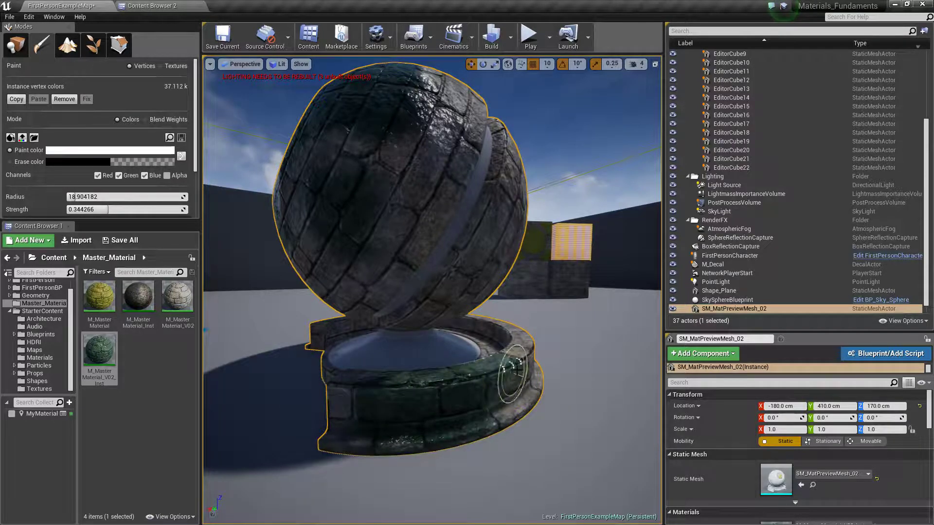
# Step: Extend the wet paint along the outer wall and lower lip of the base ring
pyautogui.press('d')
pyautogui.moveTo(397, 253); pyautogui.dragTo(260, 254, button='right')
pyautogui.press('w')
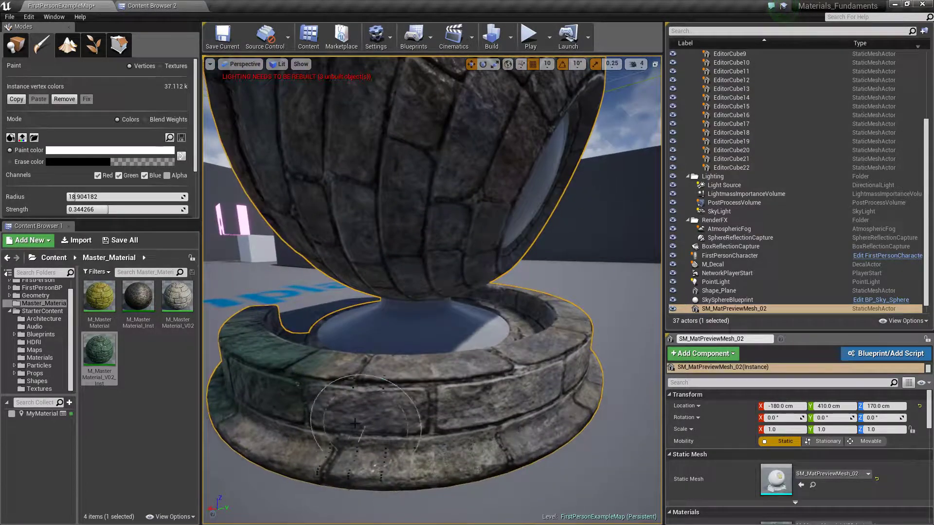
pyautogui.moveTo(333, 416); pyautogui.dragTo(510, 406)
pyautogui.press('d')
pyautogui.moveTo(511, 406)
pyautogui.mouseDown(button='right')
pyautogui.moveTo(409, 408)
pyautogui.moveTo(491, 404)
pyautogui.mouseUp(button='right')
pyautogui.press('w')
pyautogui.press('a')
pyautogui.moveTo(553, 409); pyautogui.dragTo(537, 417)
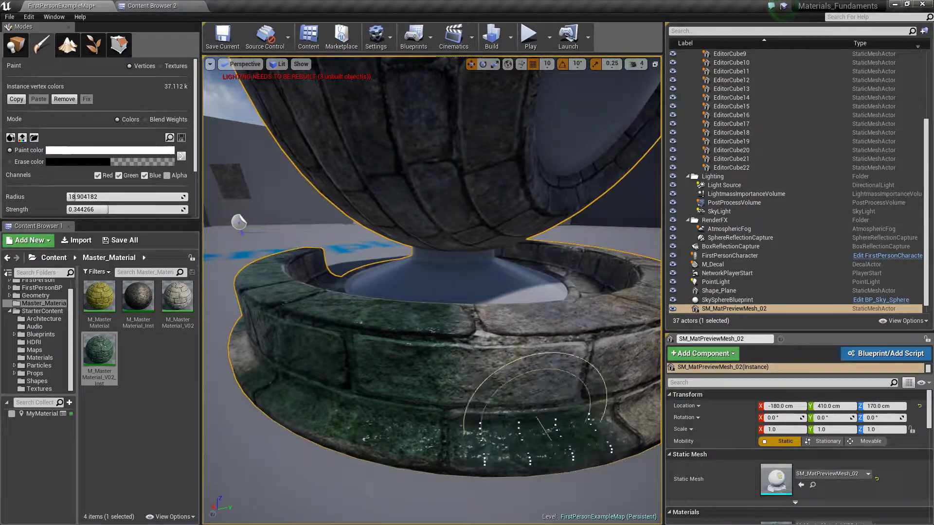
# Step: Paint the wetness in white along the outer wall and lower lip around the back of the base ring
pyautogui.press('d')
pyautogui.moveTo(517, 405)
pyautogui.mouseDown(button='right')
pyautogui.moveTo(437, 402)
pyautogui.moveTo(504, 397)
pyautogui.moveTo(447, 365)
pyautogui.moveTo(486, 367)
pyautogui.moveTo(464, 363)
pyautogui.moveTo(478, 358)
pyautogui.mouseUp(button='right')
pyautogui.press('s')
pyautogui.press('a')
pyautogui.press('w')
pyautogui.press('a')
pyautogui.press('s')
pyautogui.press('w')
pyautogui.press('d')
pyautogui.press('w')
pyautogui.press('a')
pyautogui.press('a')
pyautogui.press('d')
pyautogui.press('w')
pyautogui.press('s')
pyautogui.press('d')
pyautogui.press('s')
pyautogui.press('w')
pyautogui.press('w')
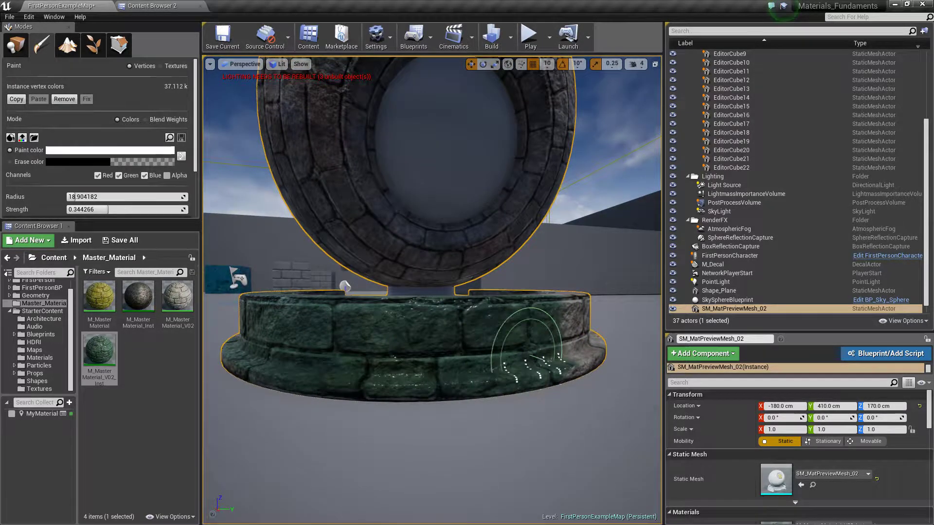
# Step: Continue the white wet paint along the lower lip to the far side of the base ring
pyautogui.press('d')
pyautogui.moveTo(530, 355); pyautogui.dragTo(488, 356, button='right')
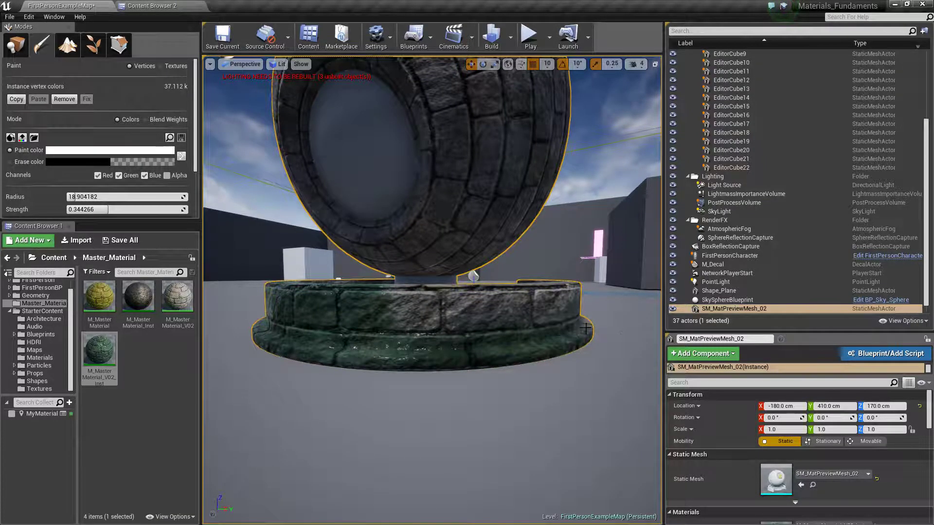
pyautogui.press('d')
pyautogui.moveTo(489, 324)
pyautogui.mouseDown(button='right')
pyautogui.moveTo(450, 325)
pyautogui.moveTo(438, 287)
pyautogui.moveTo(435, 352)
pyautogui.moveTo(430, 362)
pyautogui.moveTo(420, 356)
pyautogui.moveTo(435, 342)
pyautogui.moveTo(475, 343)
pyautogui.mouseUp(button='right')
# Step: Examine the painted wet areas on the sphere and base ring from above, the logo side and around the mesh
pyautogui.press('w')
pyautogui.press('s')
pyautogui.press('w')
pyautogui.press('s')
pyautogui.press('w')
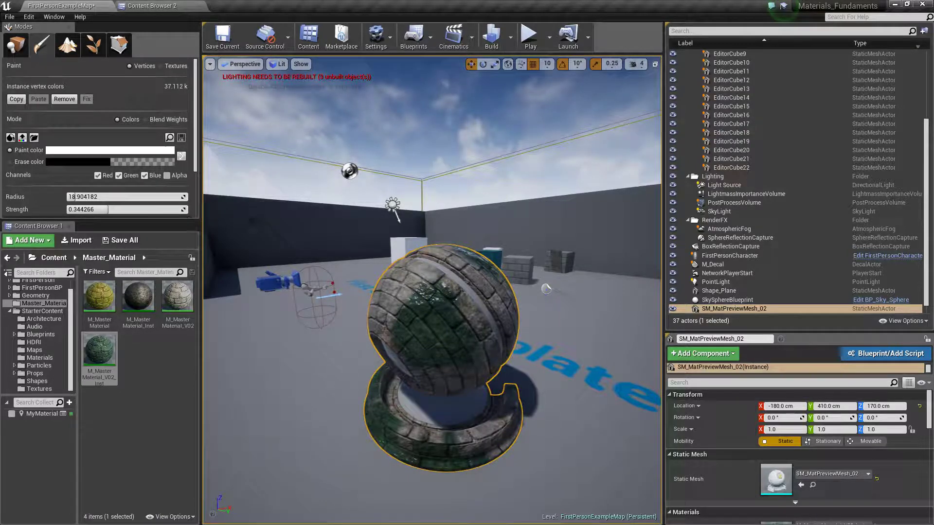
pyautogui.press('w')
pyautogui.moveTo(475, 419); pyautogui.dragTo(345, 426, button='right')
pyautogui.press('s')
pyautogui.press('d')
pyautogui.press('d')
pyautogui.moveTo(447, 440)
pyautogui.mouseDown(button='right')
pyautogui.moveTo(374, 435)
pyautogui.moveTo(447, 440)
pyautogui.mouseUp(button='right')
pyautogui.press('s')
pyautogui.press('w')
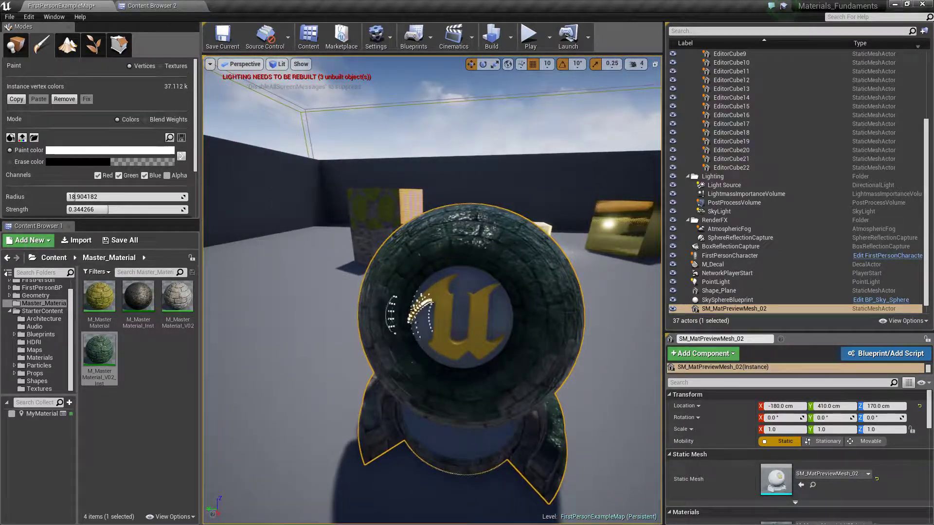
pyautogui.press('s')
pyautogui.moveTo(465, 348); pyautogui.dragTo(547, 365, button='right')
pyautogui.press('w')
pyautogui.press('a')
pyautogui.press('s')
pyautogui.moveTo(451, 316); pyautogui.dragTo(450, 309, button='right')
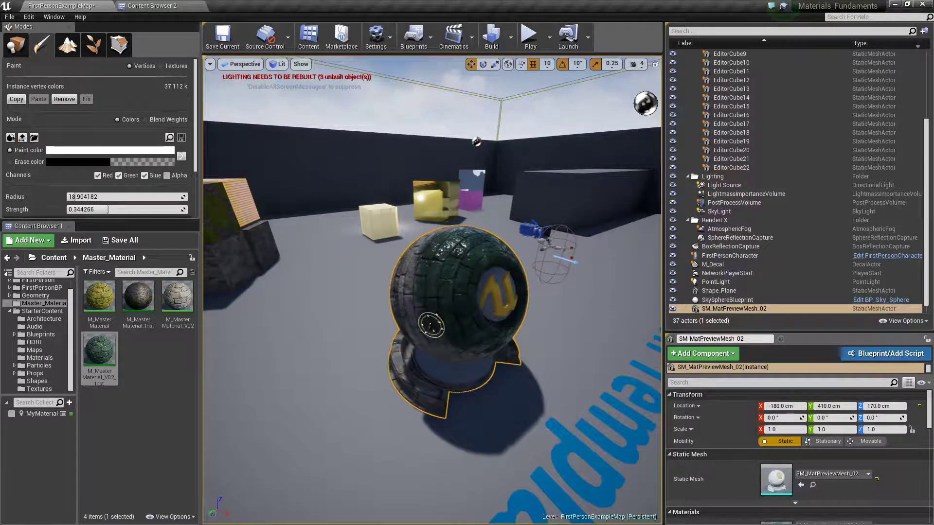
pyautogui.moveTo(436, 308)
pyautogui.mouseDown(button='right')
pyautogui.moveTo(440, 280)
pyautogui.moveTo(436, 295)
pyautogui.moveTo(398, 316)
pyautogui.moveTo(350, 295)
pyautogui.moveTo(331, 316)
pyautogui.moveTo(292, 324)
pyautogui.mouseUp(button='right')
pyautogui.press('d')
pyautogui.press('w')
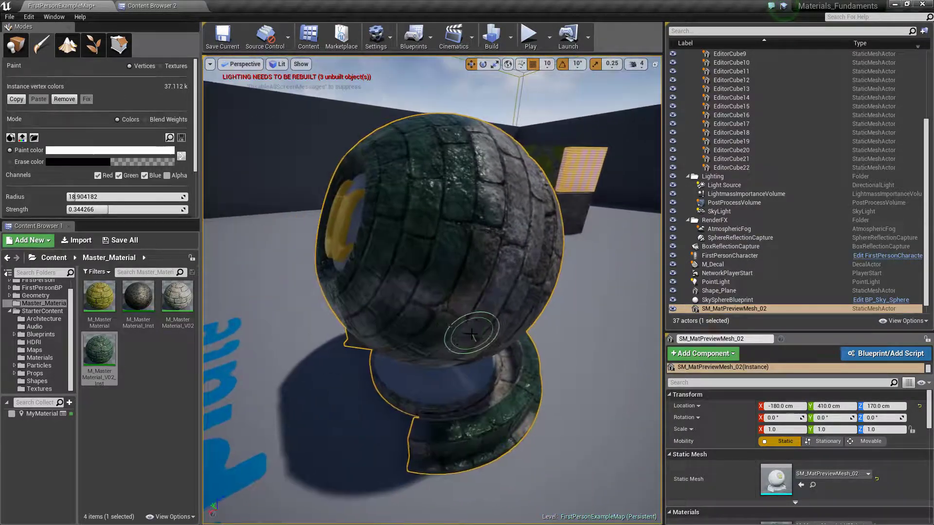
# Step: Open the M_MasterMaterial_V02_Inst material instance beside the mesh and set its wet roughness to 0.93477
pyautogui.doubleClick(102, 356)
pyautogui.moveTo(450, 47); pyautogui.dragTo(720, 48)
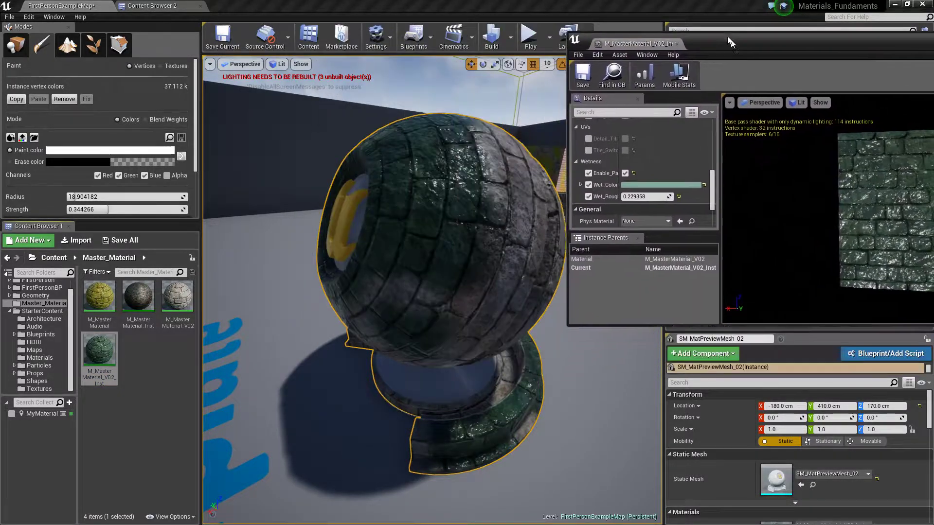
pyautogui.moveTo(629, 188); pyautogui.dragTo(685, 189)
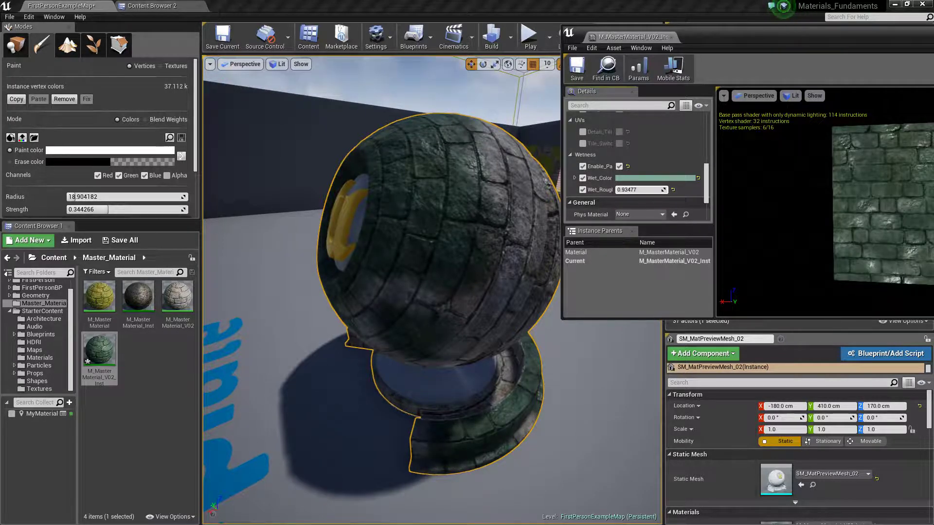
# Step: Change the material instance's wet color to a muted brown, about R 0.405, G 0.254, B 0.175
pyautogui.click(646, 178)
pyautogui.moveTo(701, 250); pyautogui.dragTo(733, 270)
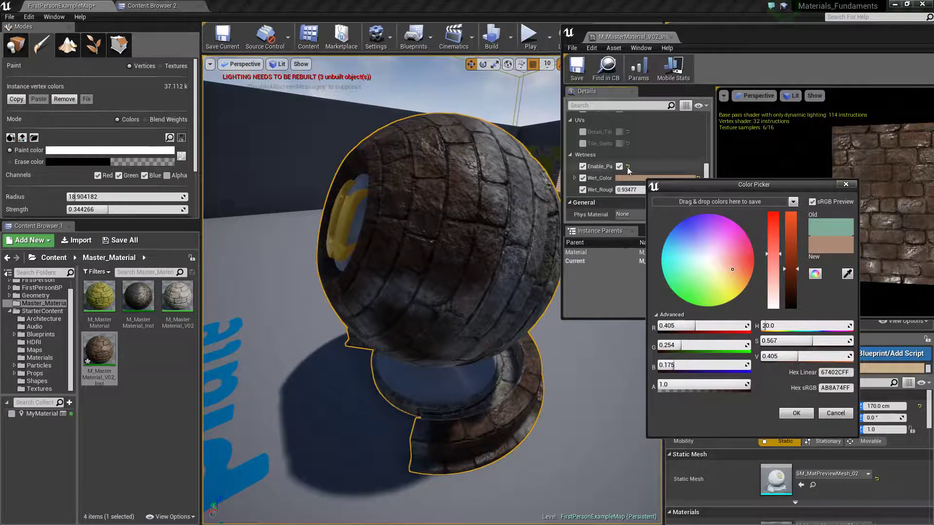
pyautogui.click(796, 412)
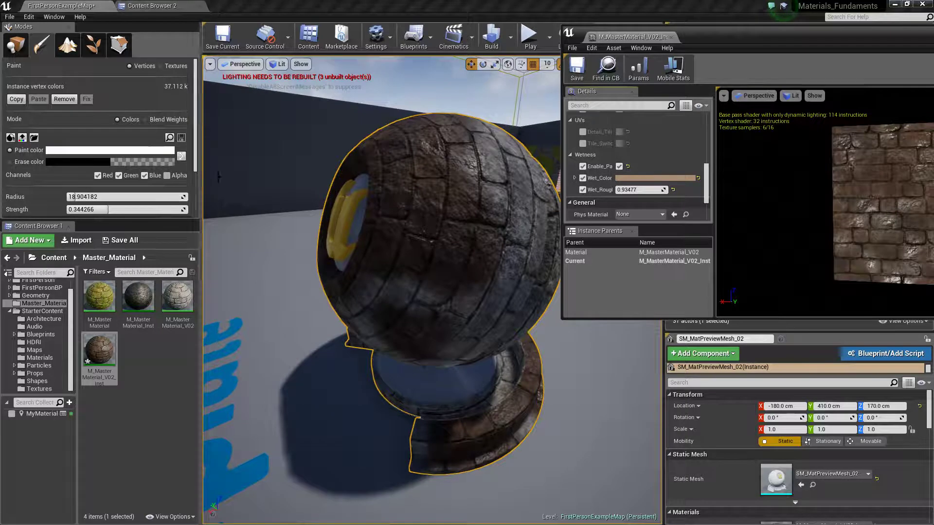
# Step: Paint more wetness in white over the lower side and upper bricks of the sphere, and close the material instance editor
pyautogui.scroll(-5, 42, 71)
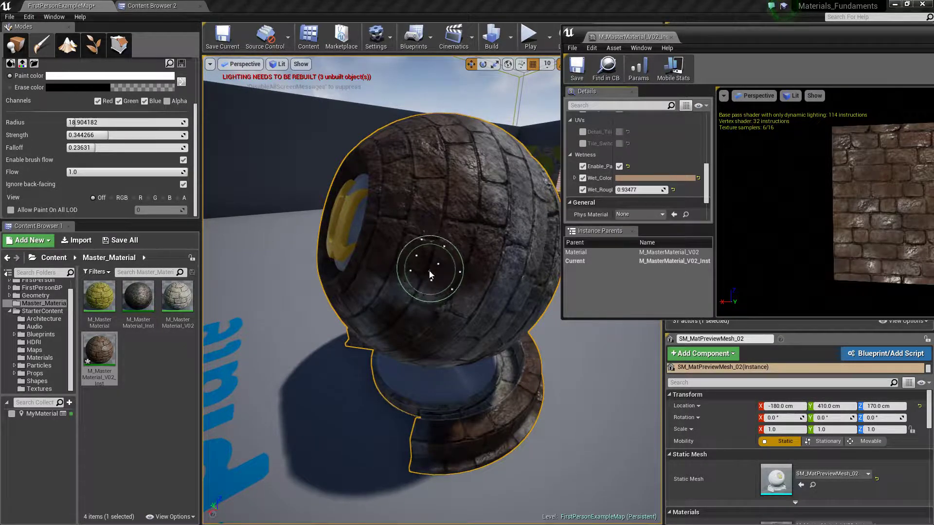
pyautogui.moveTo(397, 306); pyautogui.dragTo(389, 317)
pyautogui.moveTo(443, 164)
pyautogui.mouseDown()
pyautogui.moveTo(496, 164)
pyautogui.moveTo(516, 220)
pyautogui.moveTo(484, 271)
pyautogui.moveTo(432, 233)
pyautogui.moveTo(413, 192)
pyautogui.mouseUp()
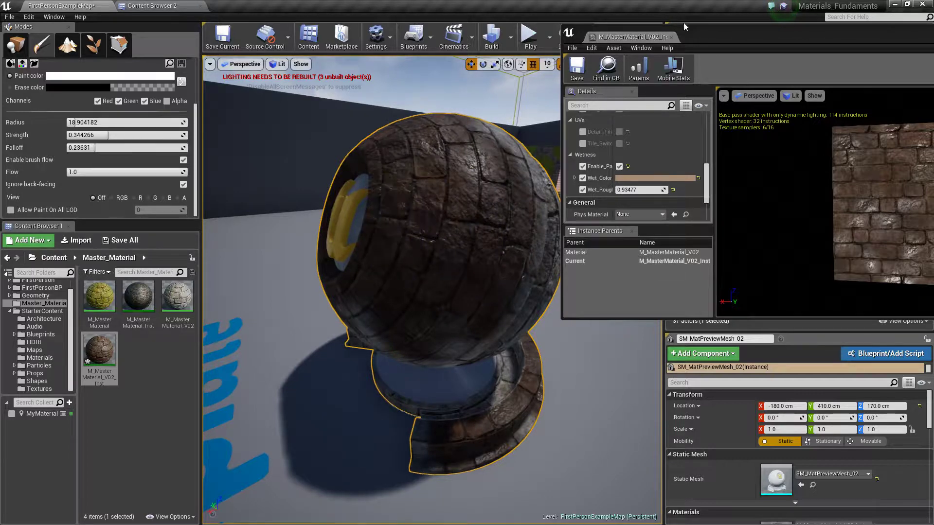
pyautogui.moveTo(730, 37); pyautogui.dragTo(475, 44)
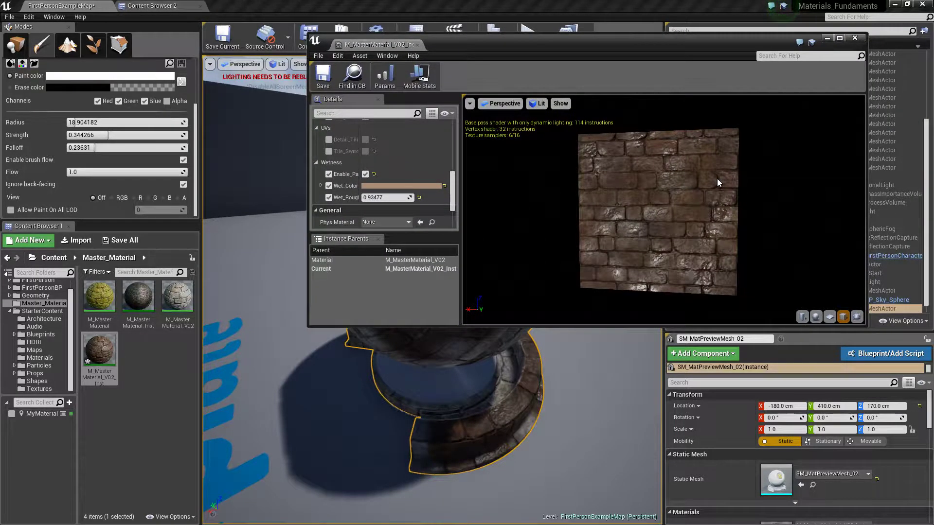
pyautogui.click(854, 38)
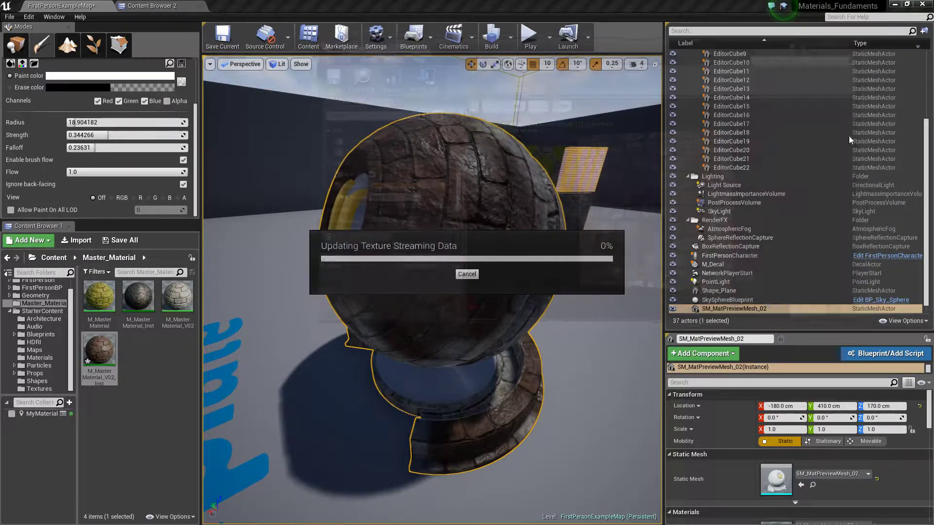
# Step: Reopen M_MasterMaterial_V02_Inst with the sphere's top in view and set its wet roughness to 0.320091
pyautogui.moveTo(466, 299)
pyautogui.mouseDown(button='right')
pyautogui.moveTo(467, 280)
pyautogui.moveTo(420, 280)
pyautogui.moveTo(418, 297)
pyautogui.mouseUp(button='right')
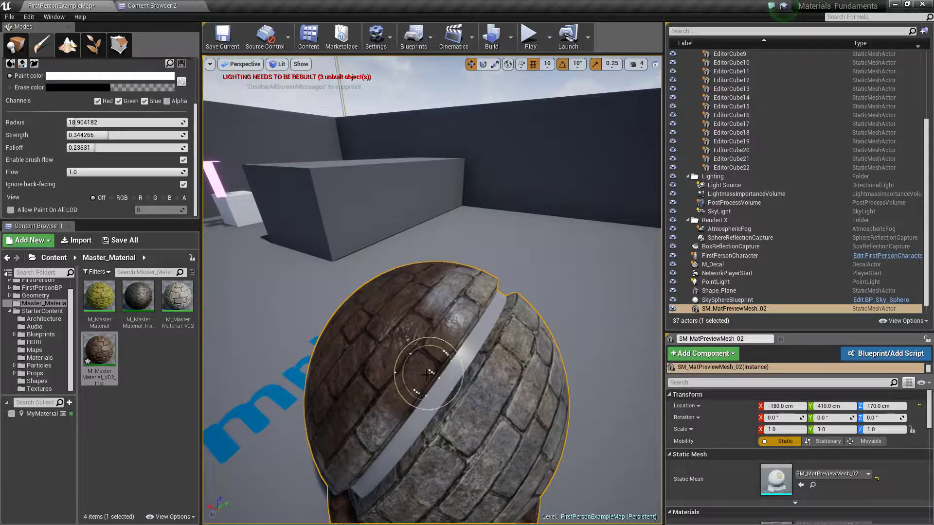
pyautogui.doubleClick(100, 353)
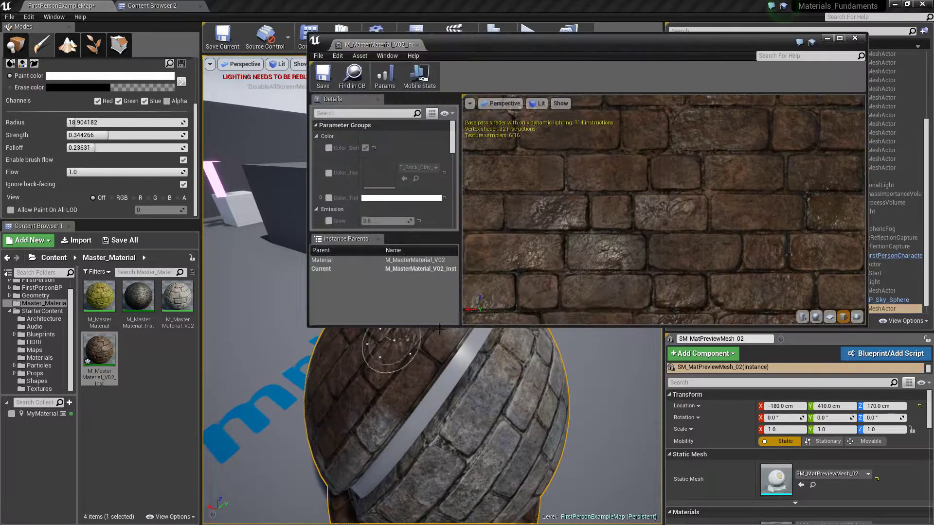
pyautogui.scroll(-8, 379, 209)
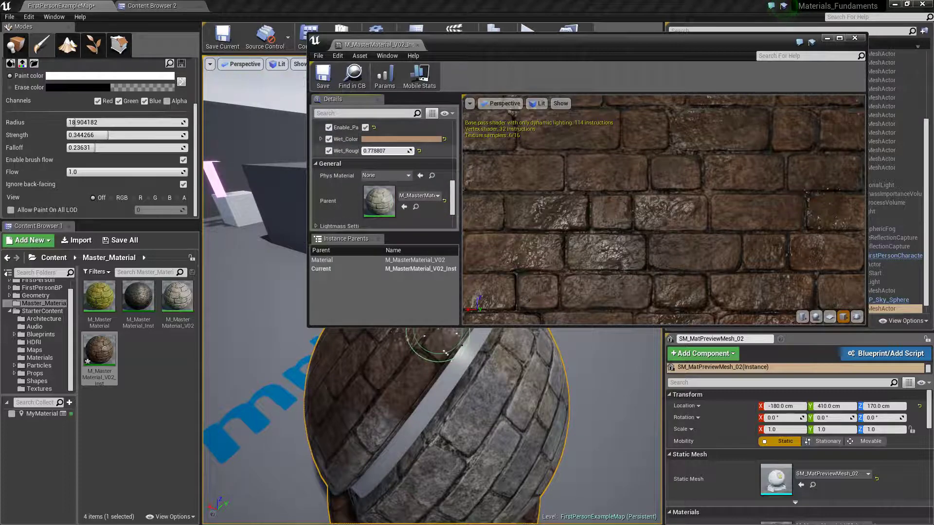
pyautogui.moveTo(384, 150); pyautogui.dragTo(355, 151)
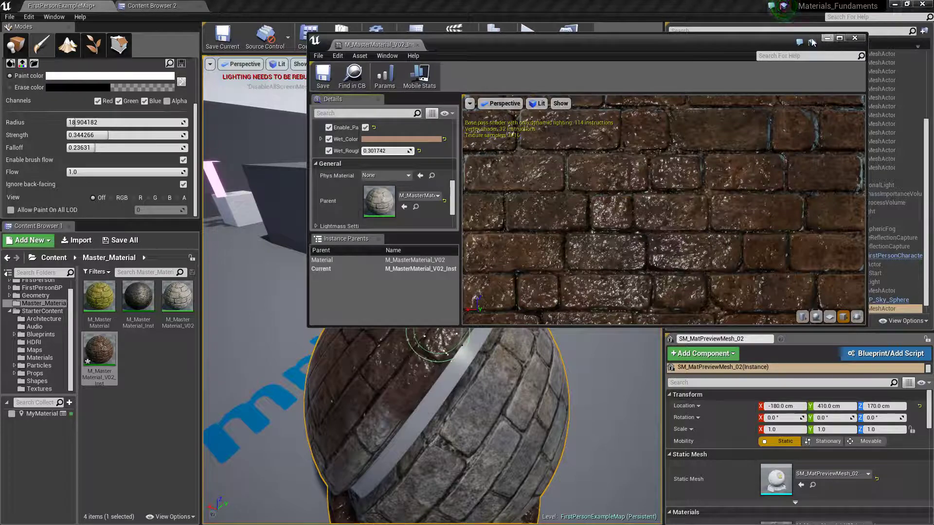
pyautogui.moveTo(812, 43); pyautogui.dragTo(933, 51)
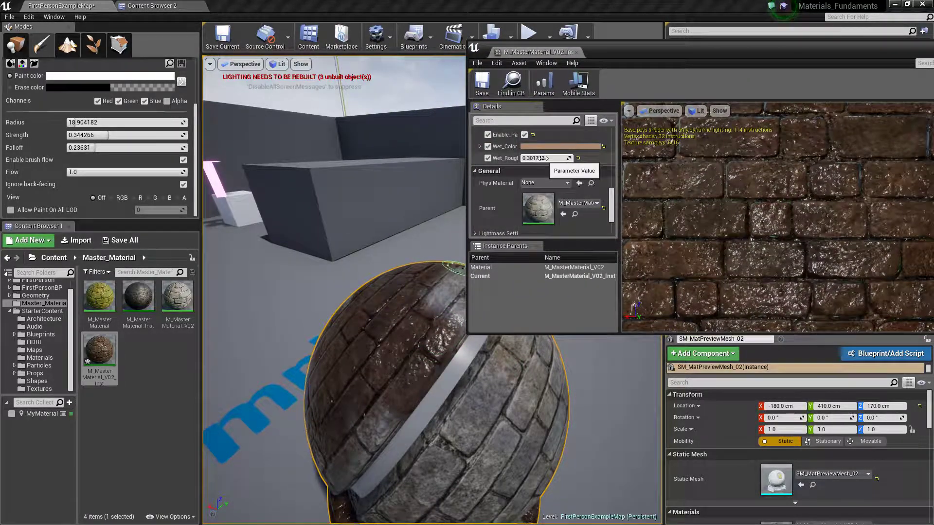
pyautogui.moveTo(543, 158)
pyautogui.mouseDown()
pyautogui.moveTo(564, 158)
pyautogui.moveTo(545, 158)
pyautogui.mouseUp()
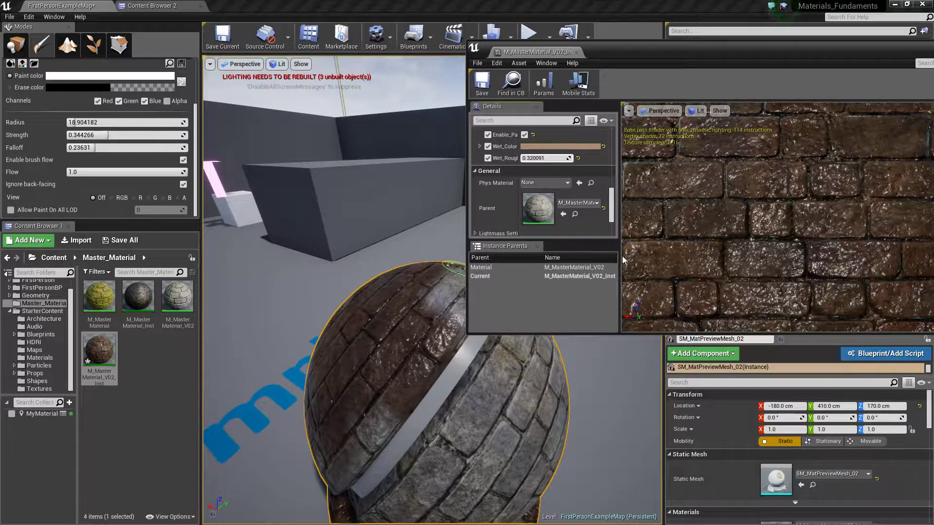
# Step: Look through the instance's other parameters, minimize its editor and examine the wet and dry bricks around the mesh
pyautogui.moveTo(795, 54); pyautogui.dragTo(672, 42)
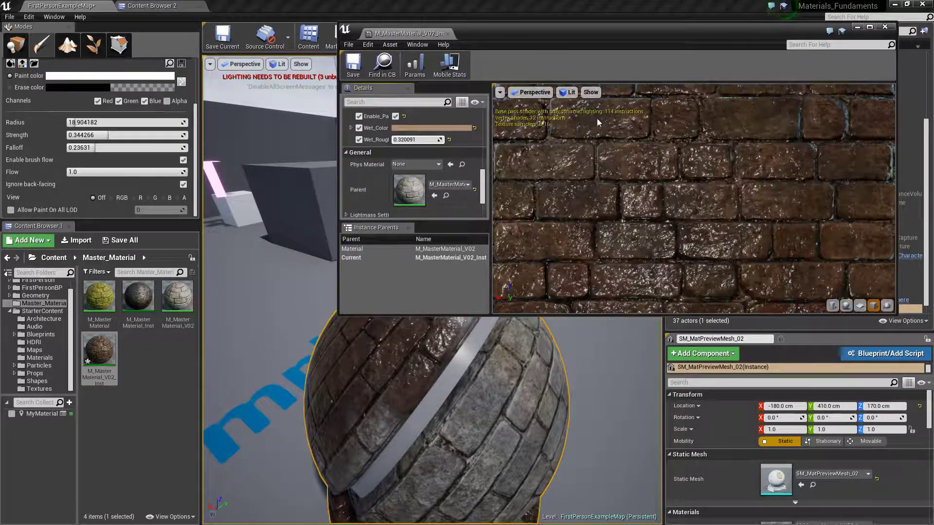
pyautogui.scroll(5, 455, 165)
pyautogui.scroll(5, 455, 165)
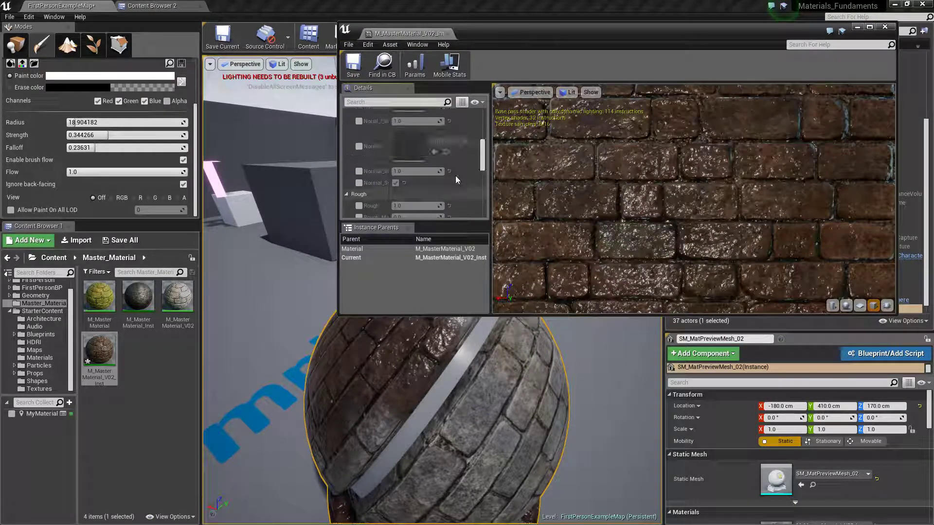
pyautogui.click(857, 28)
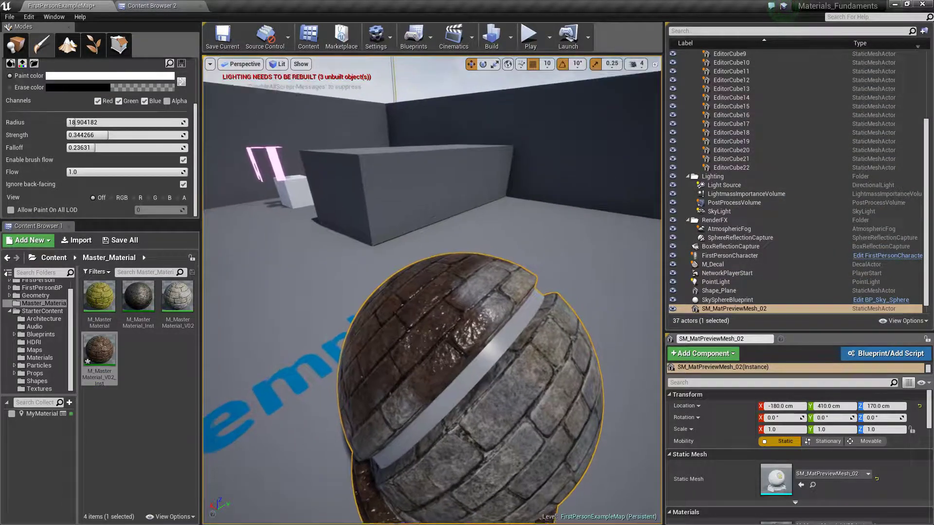
pyautogui.moveTo(432, 290)
pyautogui.mouseDown(button='right')
pyautogui.moveTo(573, 303)
pyautogui.moveTo(510, 345)
pyautogui.moveTo(496, 301)
pyautogui.moveTo(464, 283)
pyautogui.mouseUp(button='right')
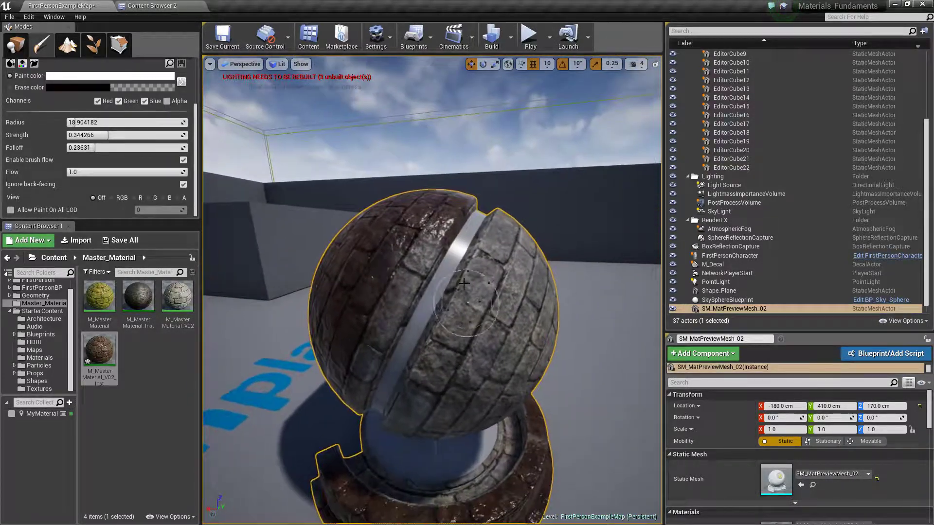
pyautogui.moveTo(366, 384); pyautogui.dragTo(470, 331, button='right')
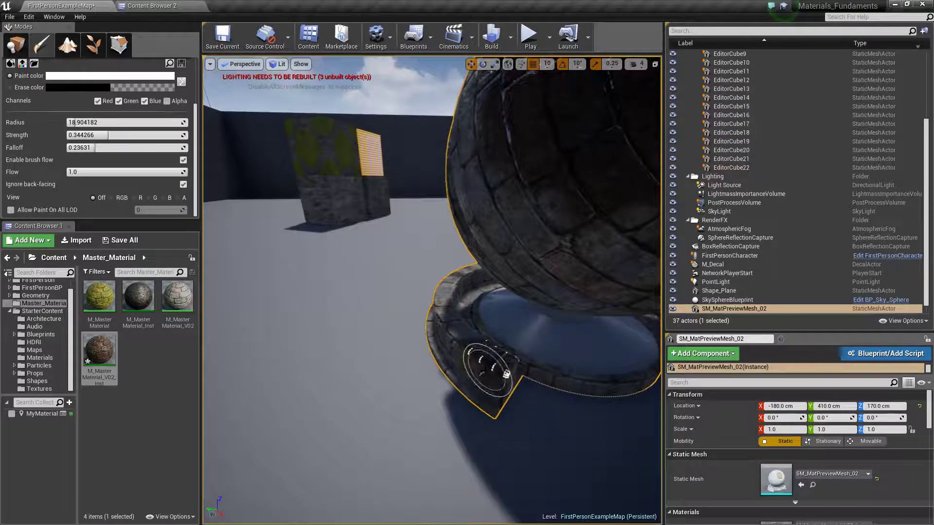